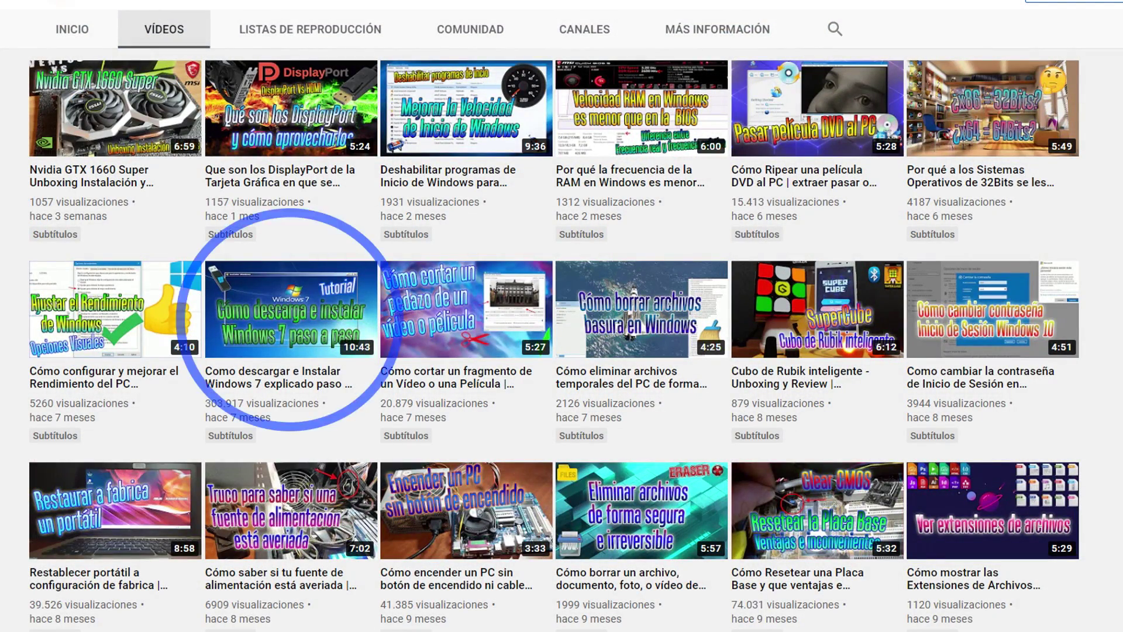
# Examine the installation files stored on the USB drive (F:), and return to Este equipo.
pyautogui.moveTo(268, 329)
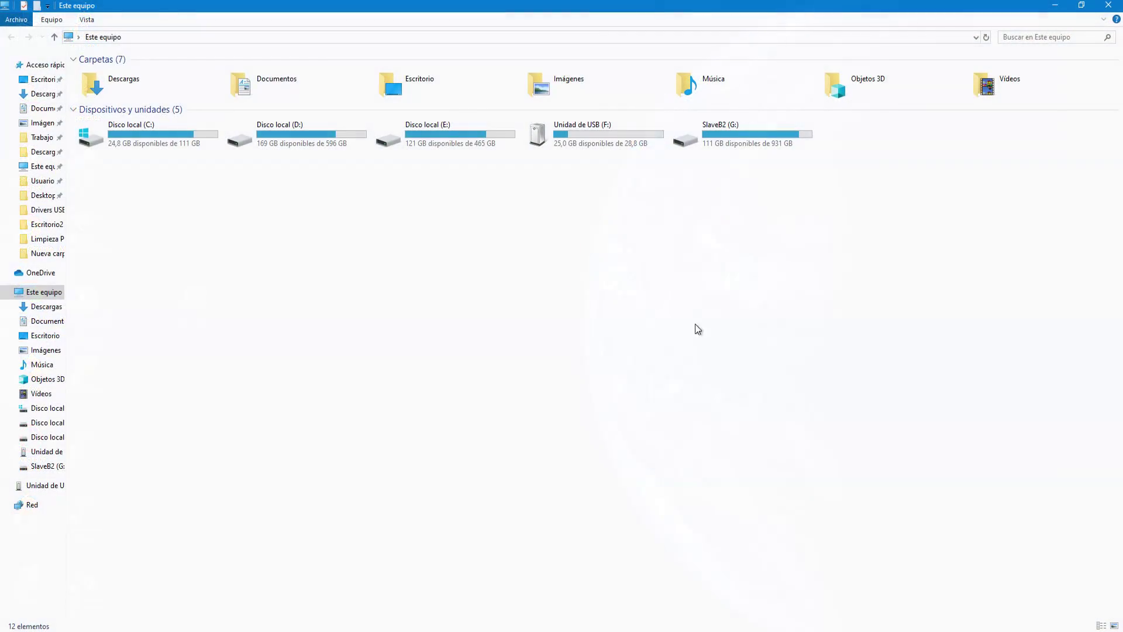
pyautogui.click(583, 139)
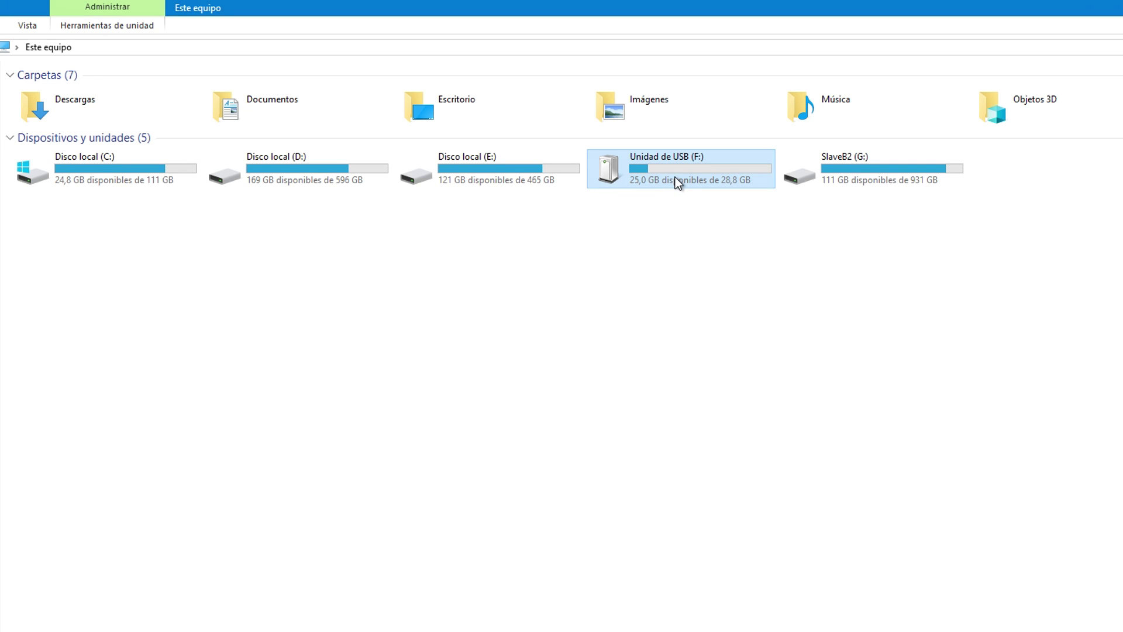
pyautogui.doubleClick(677, 182)
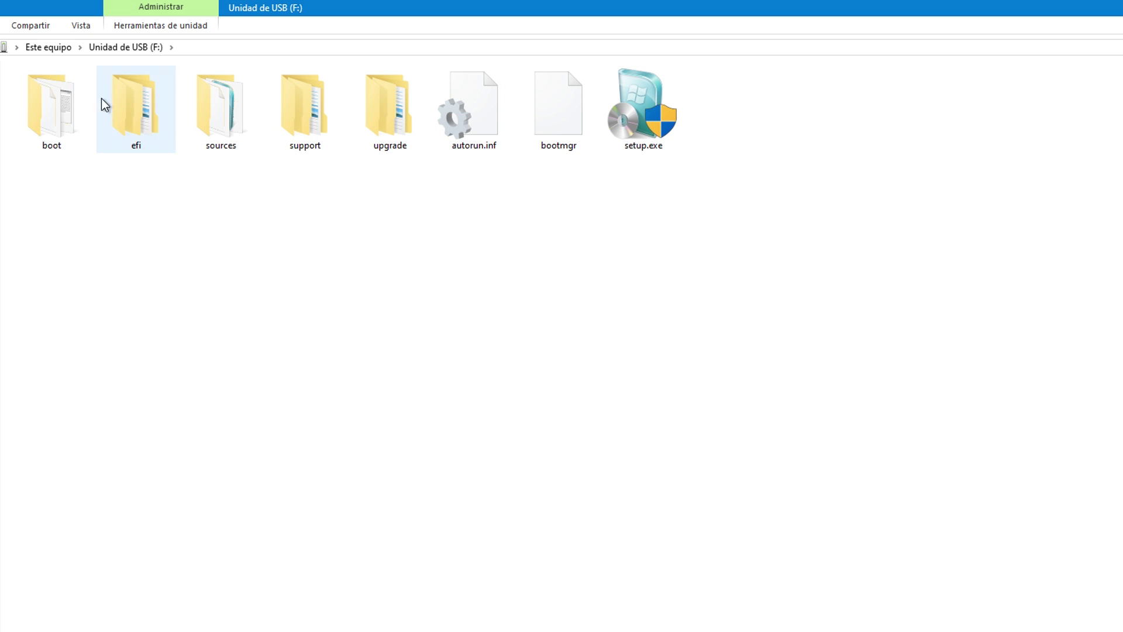
pyautogui.click(51, 48)
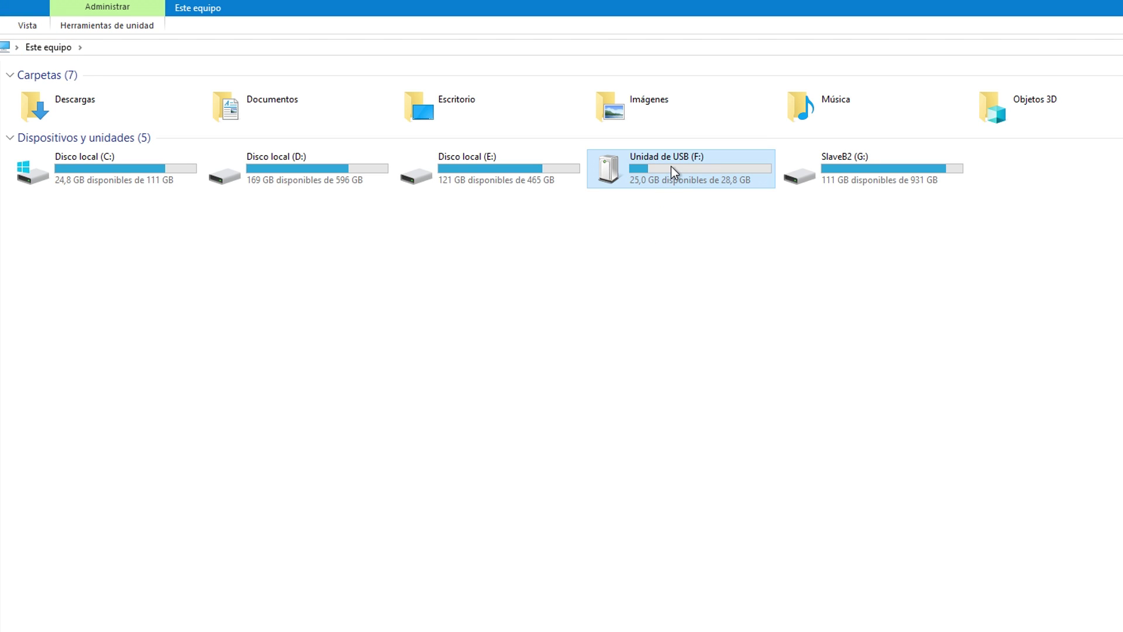
# Check the capacity and file system in the properties of the USB drive (F:), and reopen the drive.
pyautogui.rightClick(674, 172)
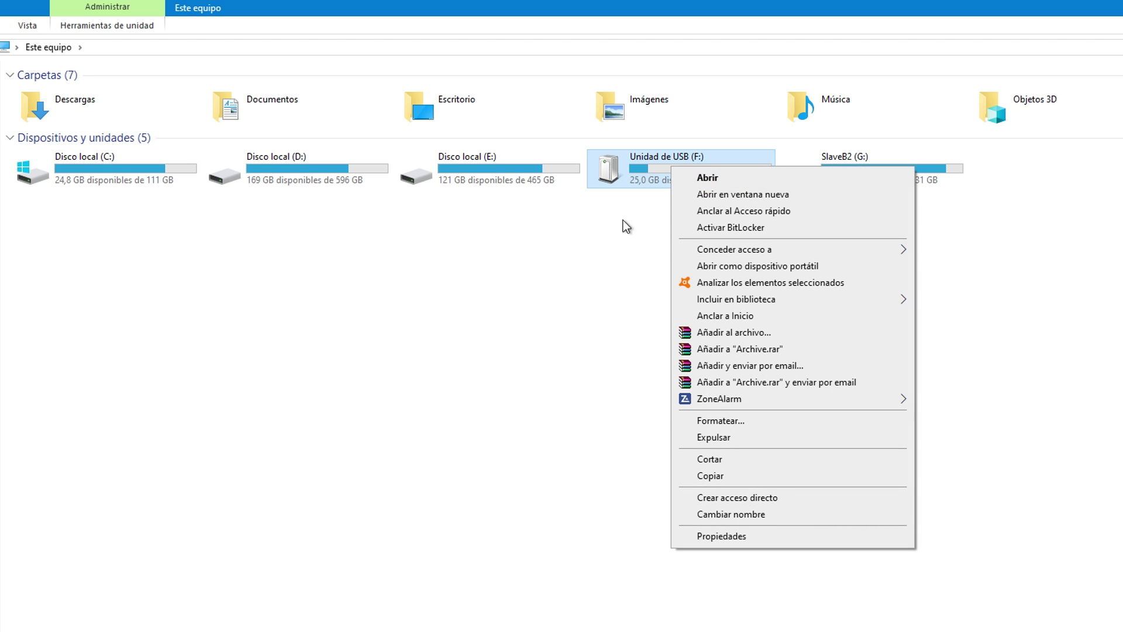
pyautogui.click(754, 533)
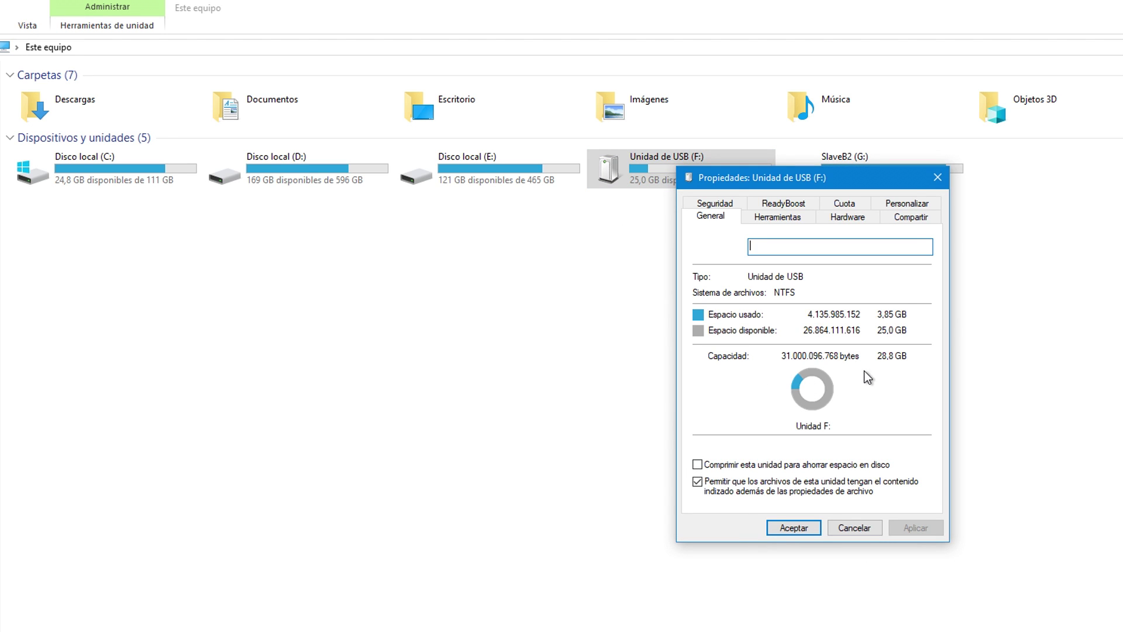
pyautogui.click(936, 177)
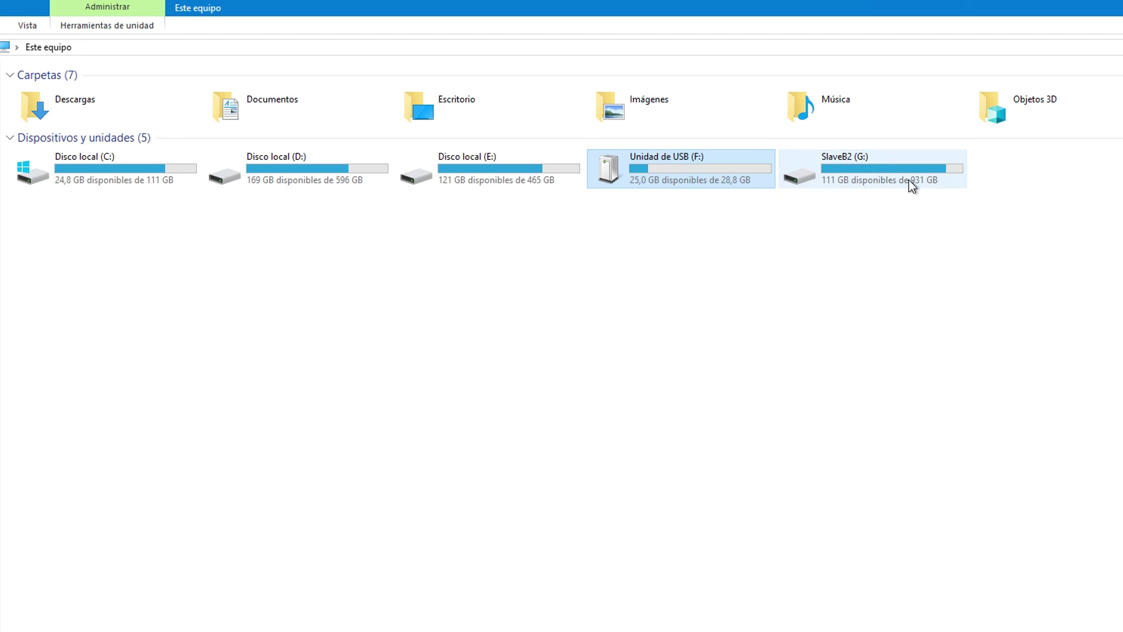
pyautogui.doubleClick(673, 183)
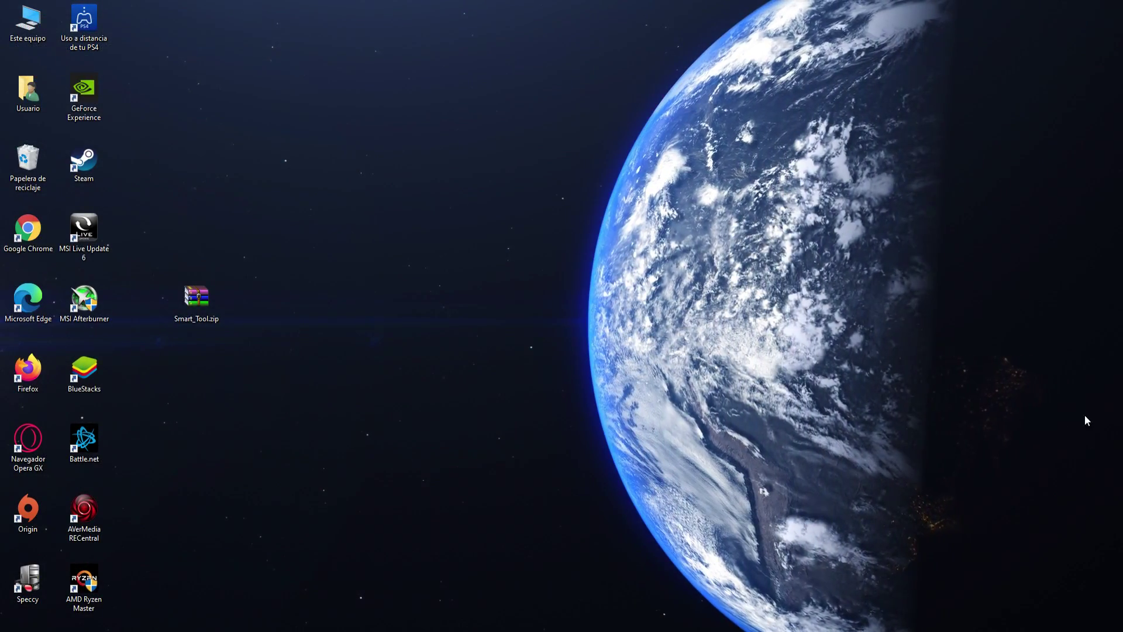
pyautogui.click(194, 306)
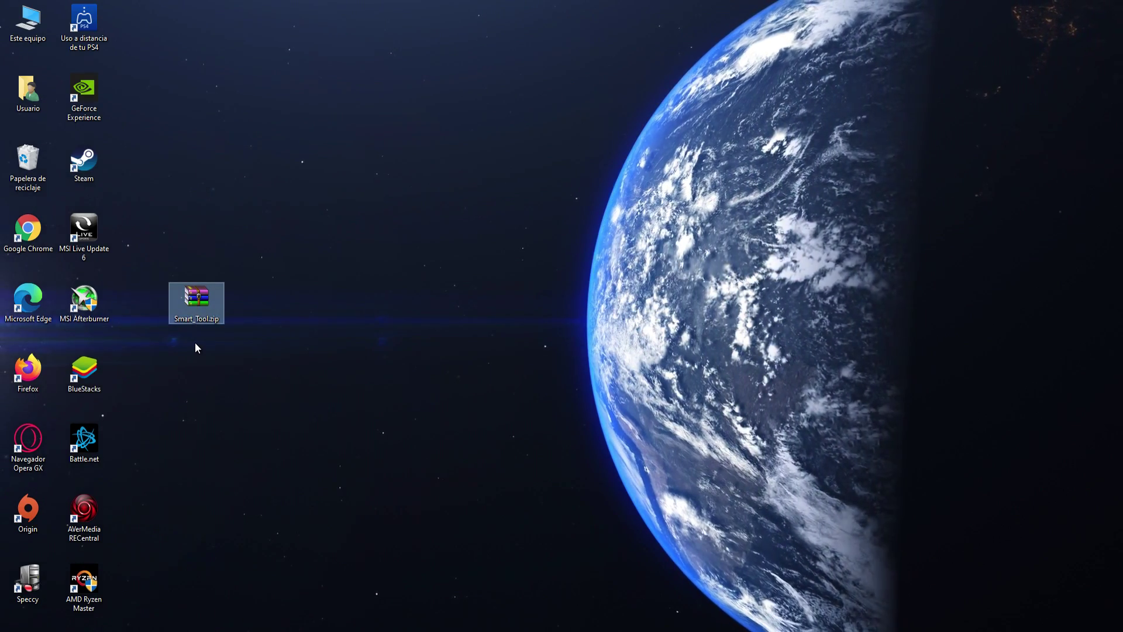
pyautogui.click(207, 353)
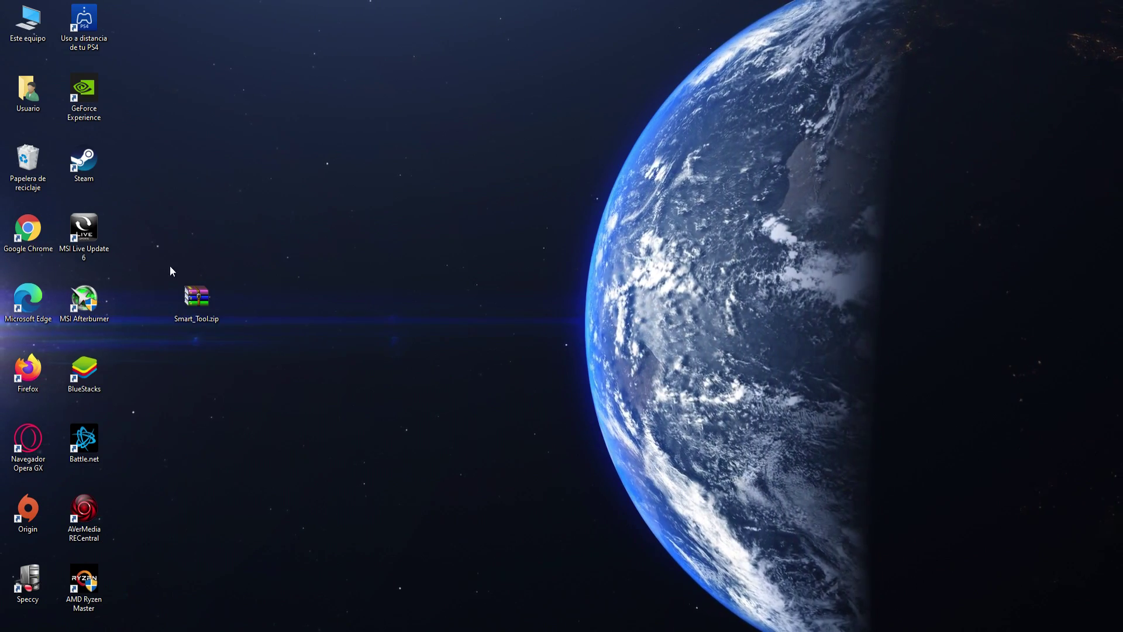
pyautogui.click(204, 306)
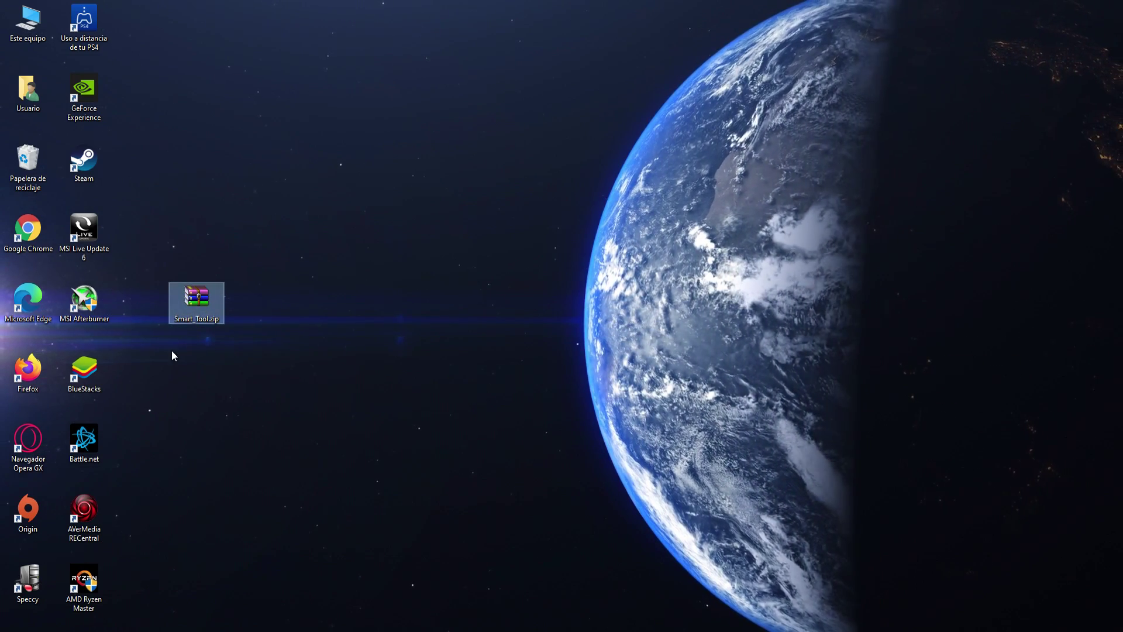
pyautogui.click(199, 359)
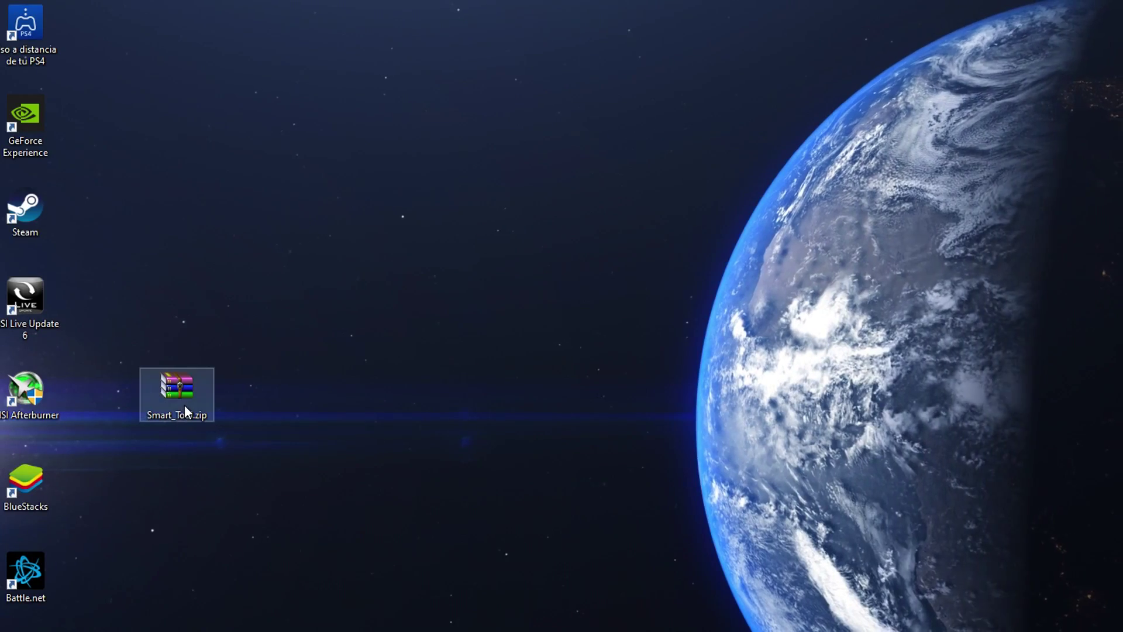
# Extract Smart_Tool.zip on the desktop, place the extracted Smart Tool folder beside the archive, and open it.
pyautogui.rightClick(185, 404)
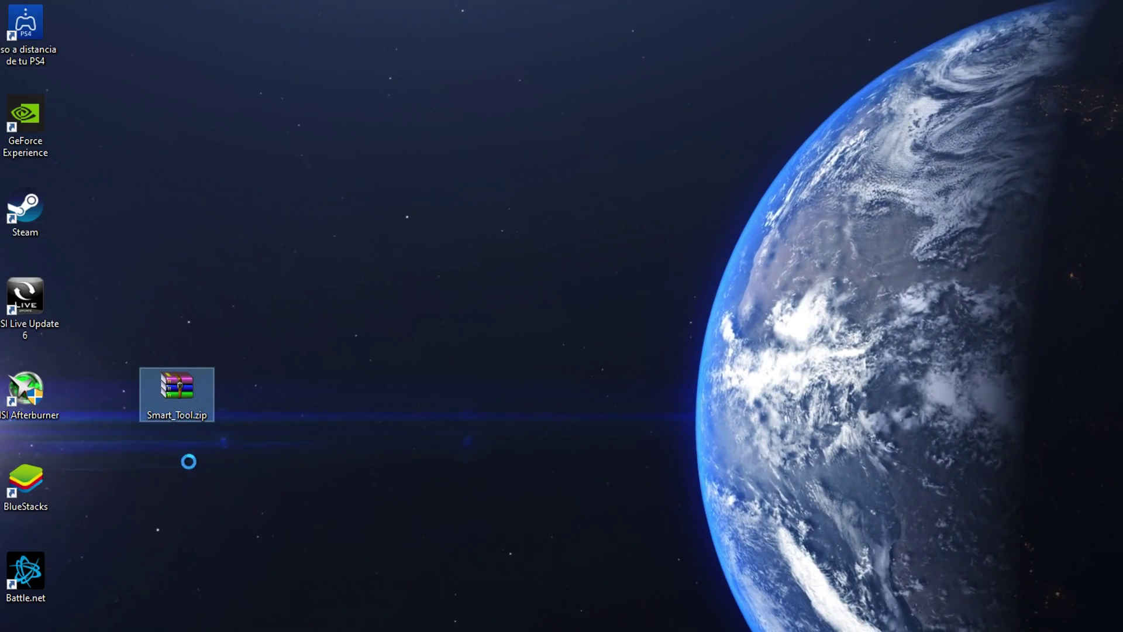
pyautogui.click(221, 491)
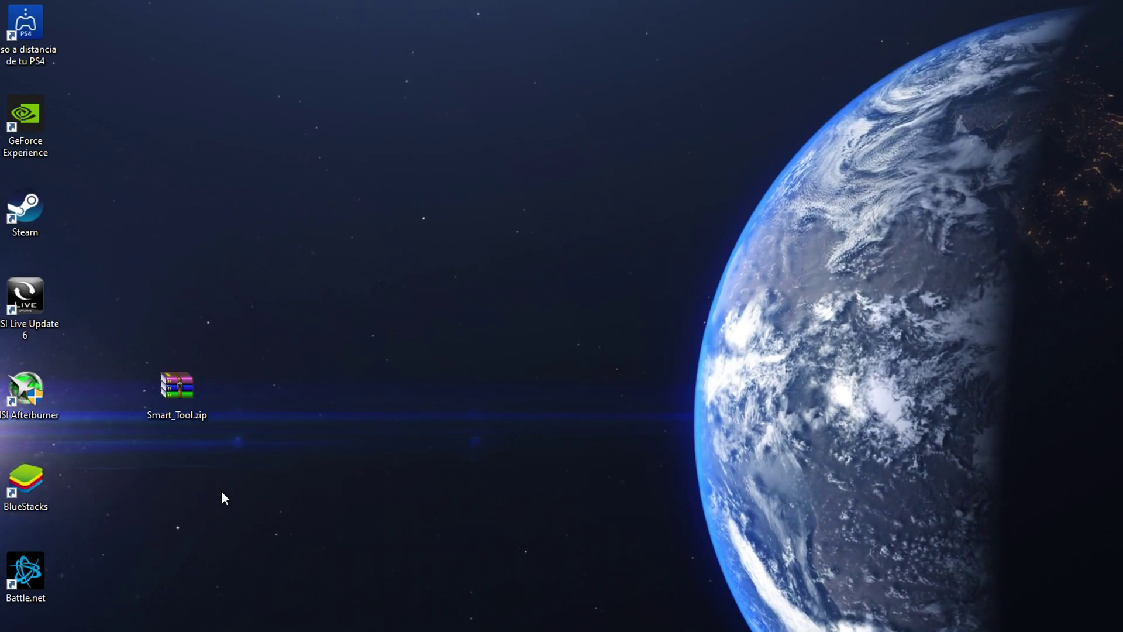
pyautogui.moveTo(93, 29); pyautogui.dragTo(111, 401)
pyautogui.doubleClick(110, 402)
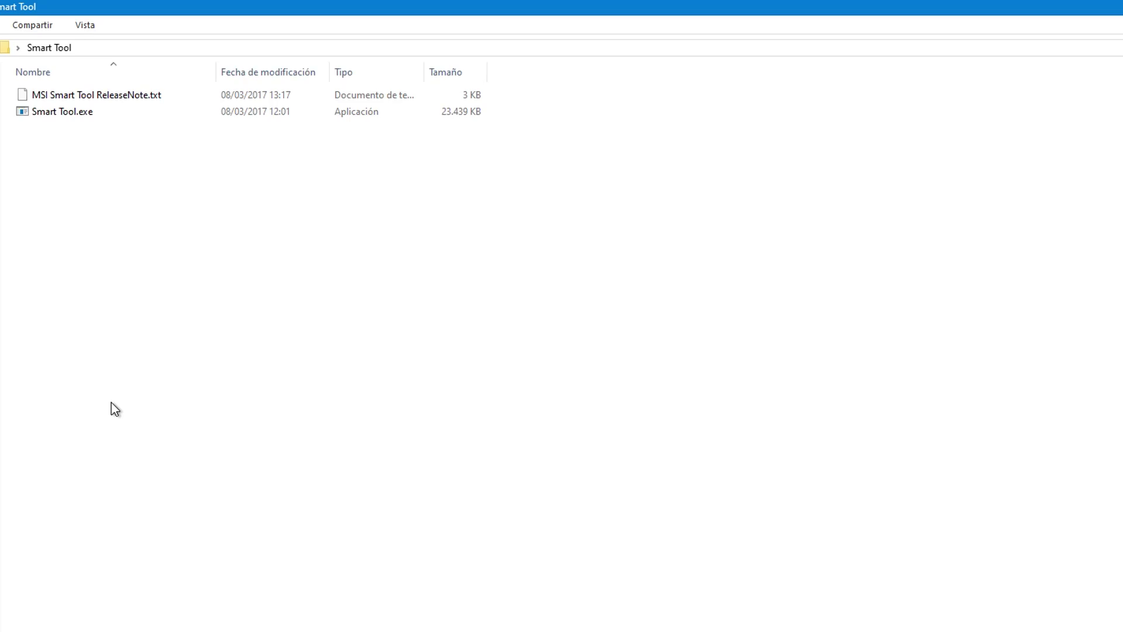
# Run Smart Tool.exe with permission to make changes to the device, and close the Smart Tool folder window.
pyautogui.click(66, 115)
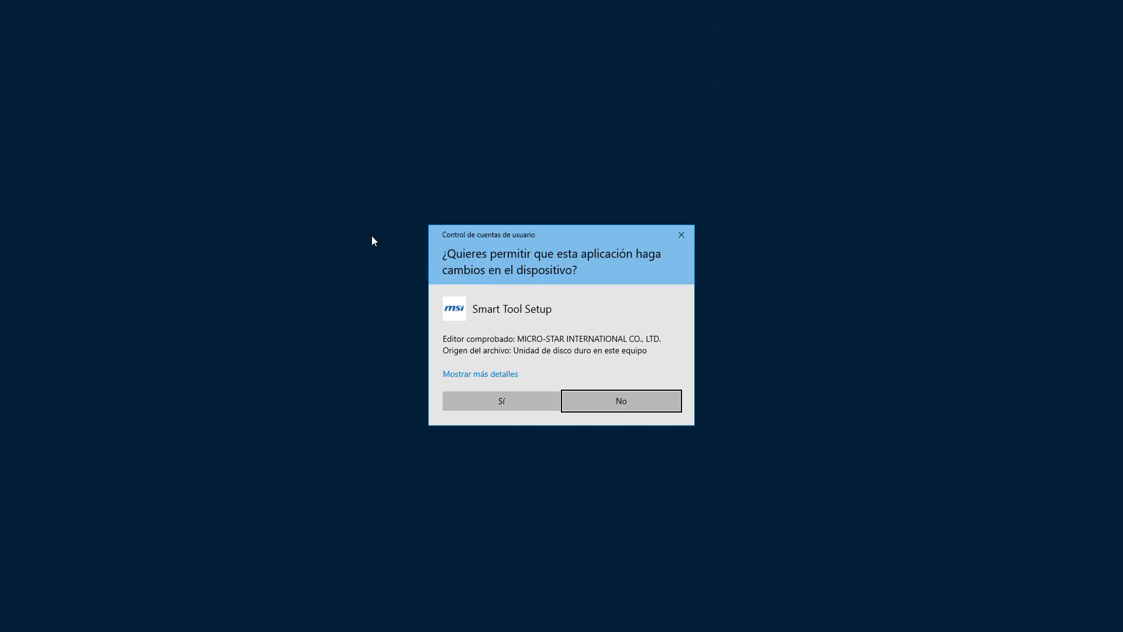
pyautogui.click(474, 400)
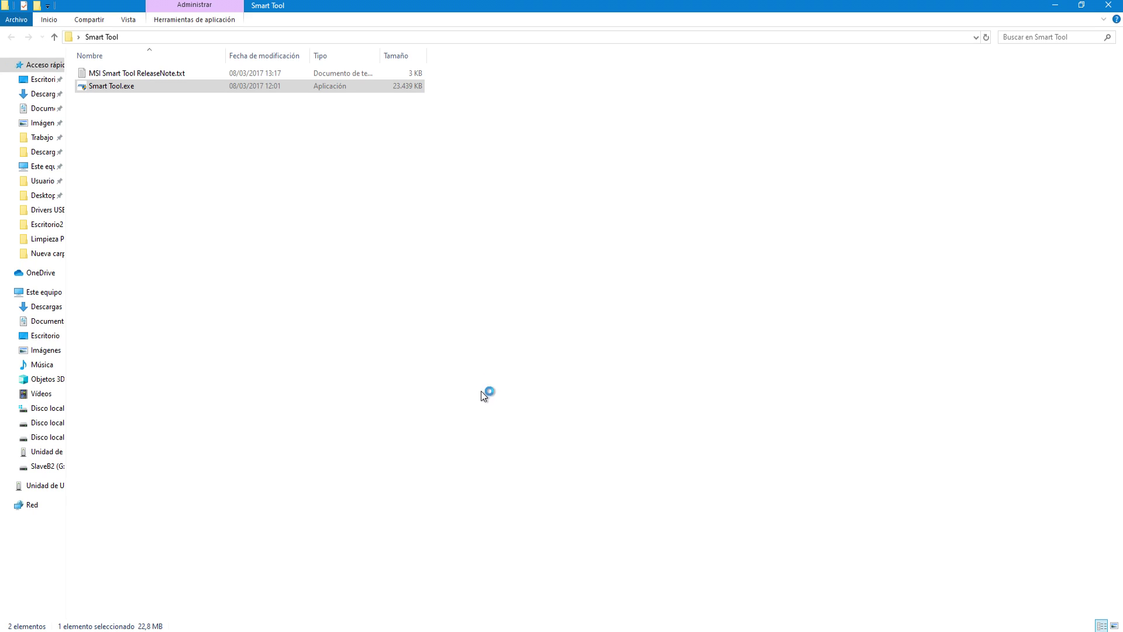
pyautogui.click(1110, 5)
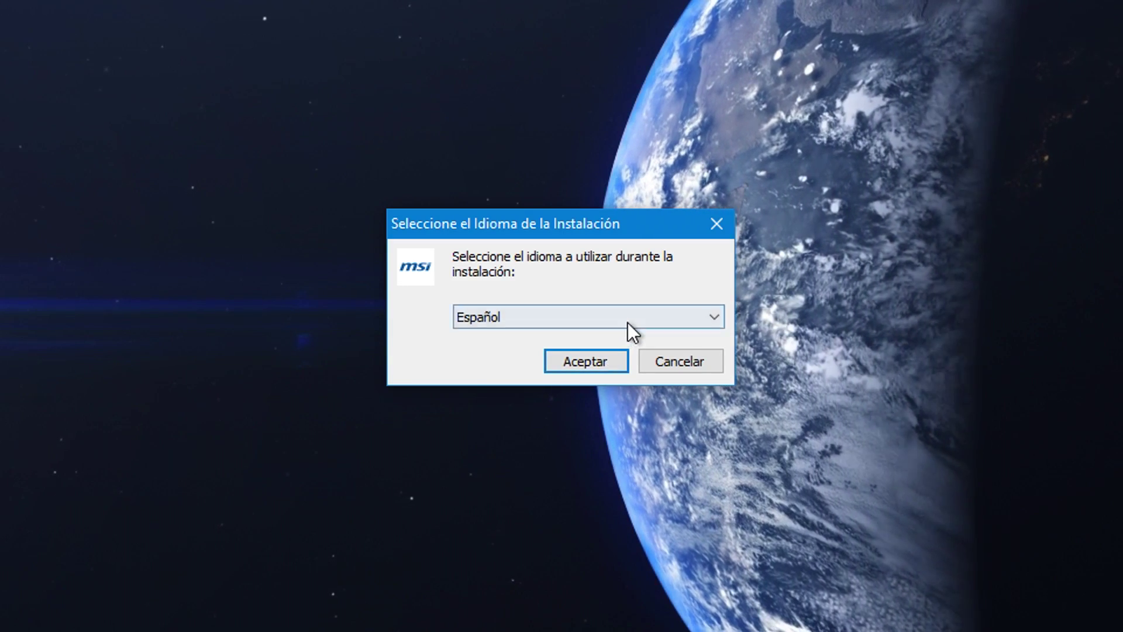
# Install Smart Tool in Español to C:\Program Files (x86)\MSI\Smart Tool, with a desktop icon.
pyautogui.click(627, 322)
pyautogui.click(613, 329)
pyautogui.click(585, 370)
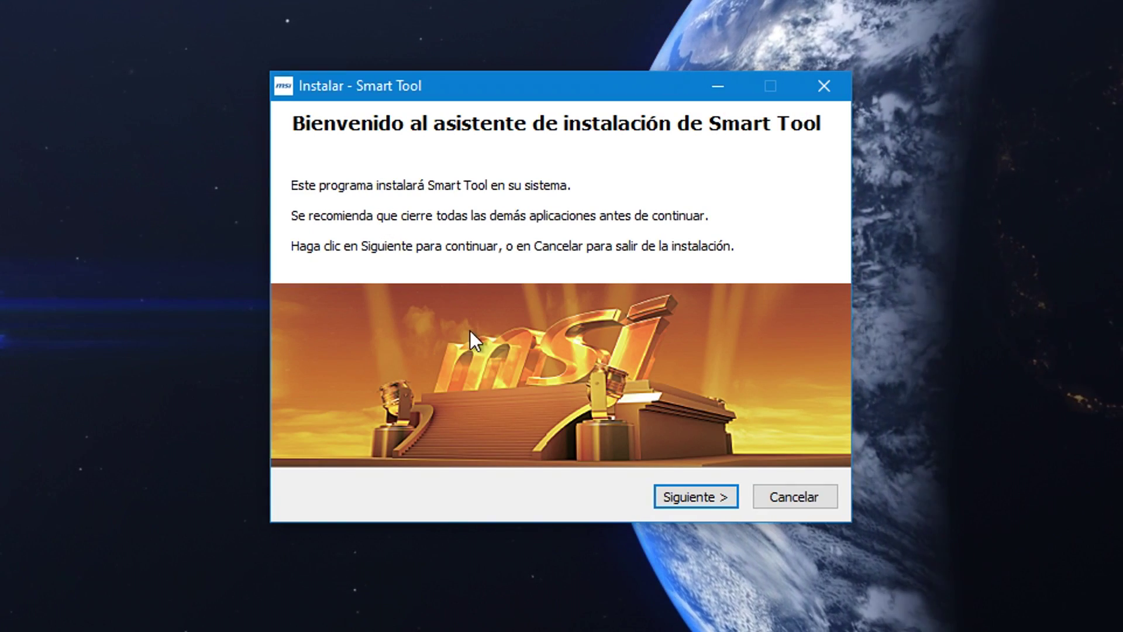
pyautogui.click(698, 498)
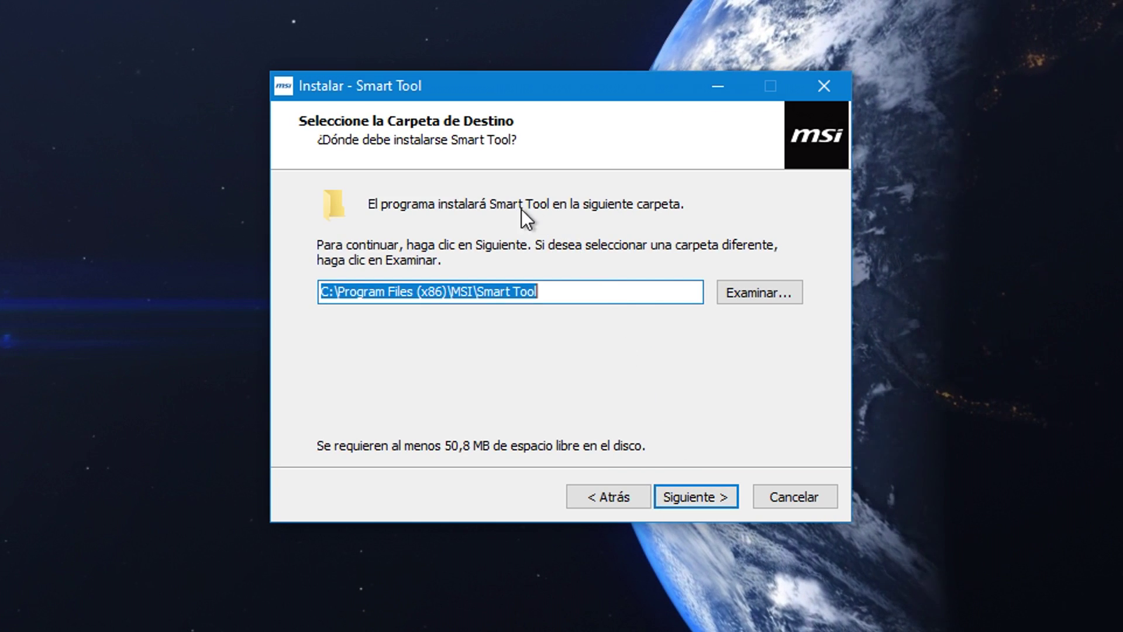
pyautogui.click(691, 507)
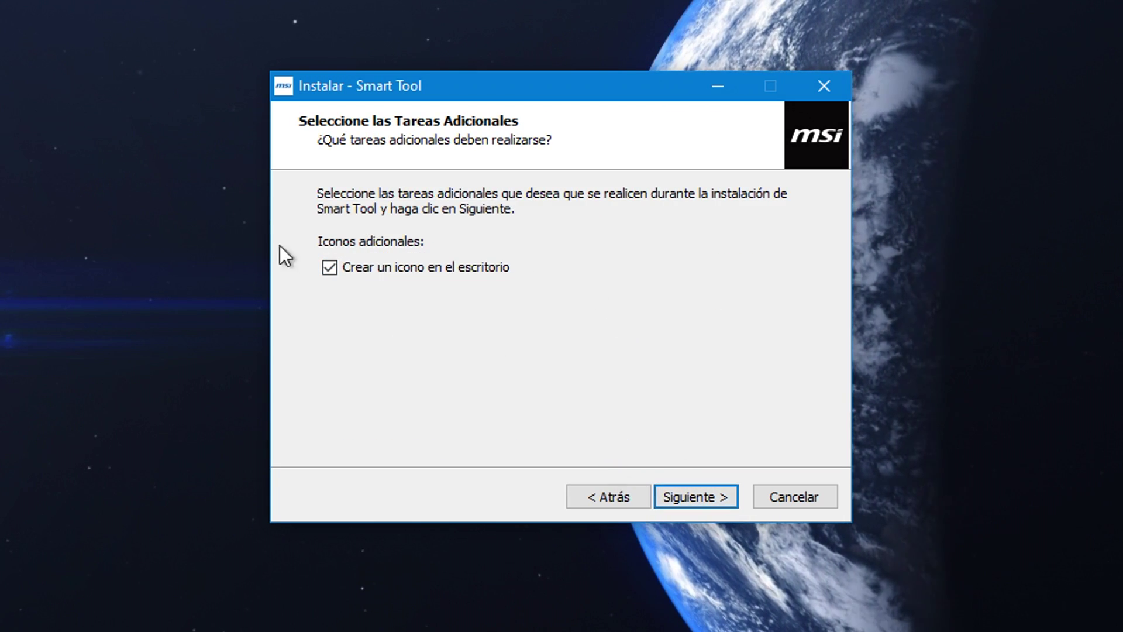
pyautogui.click(707, 502)
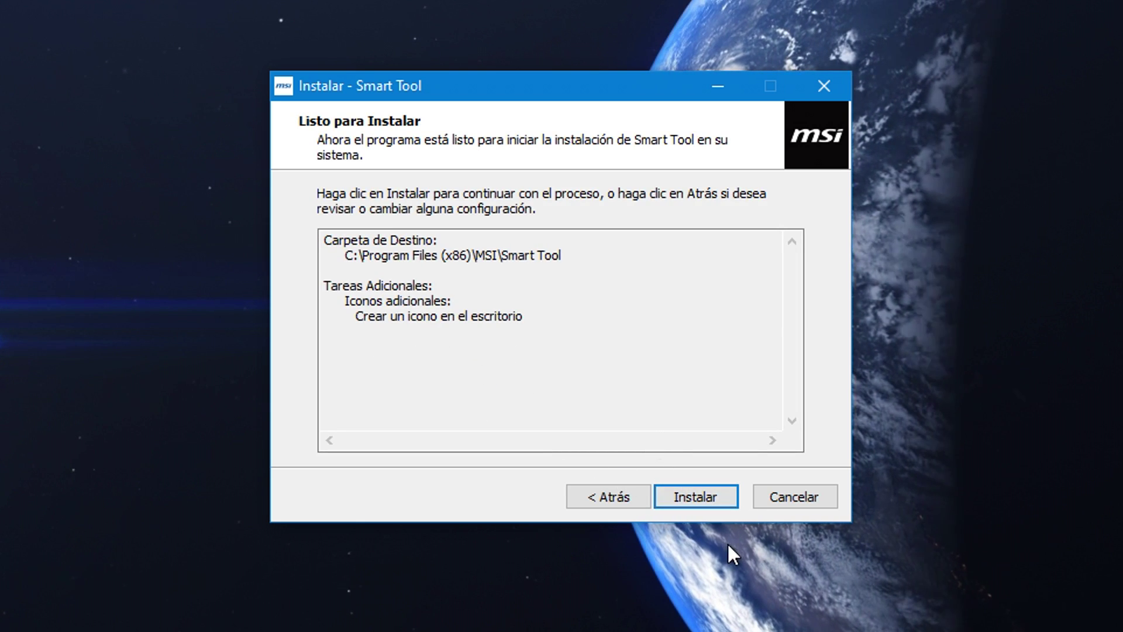
pyautogui.click(692, 503)
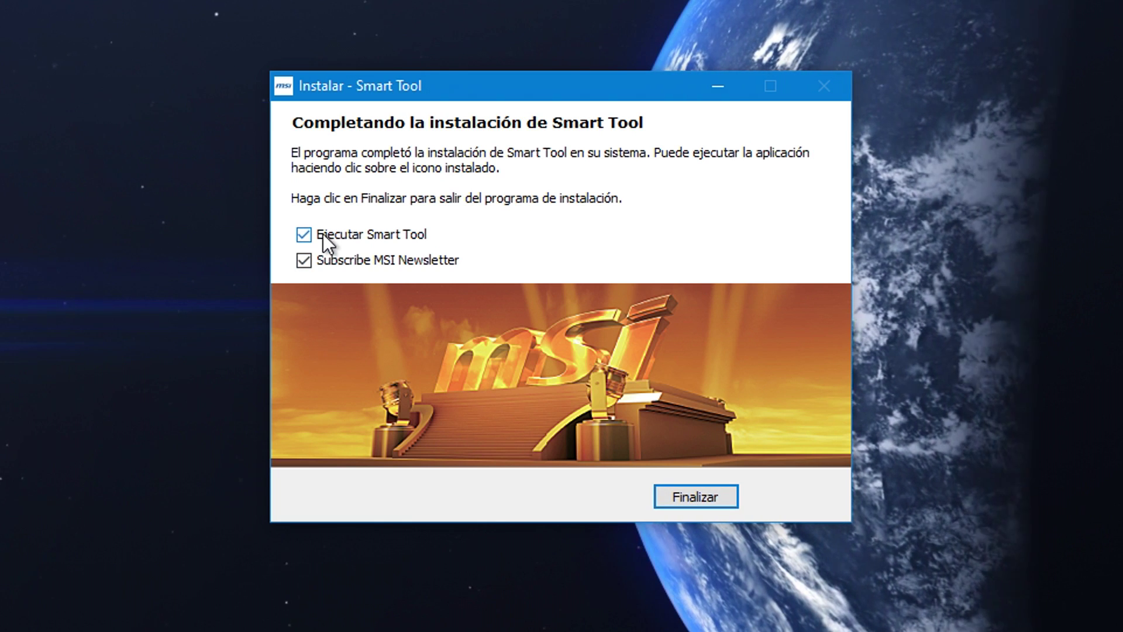
# Finish the setup with Ejecutar Smart Tool and Subscribe MSI Newsletter both disabled.
pyautogui.click(323, 233)
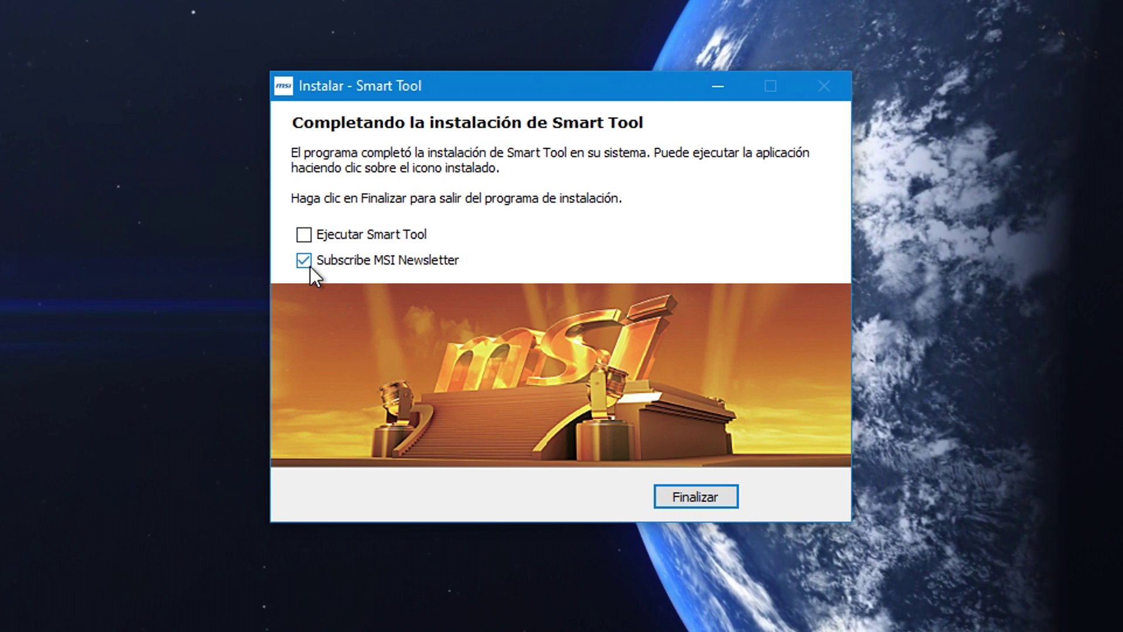
pyautogui.click(310, 265)
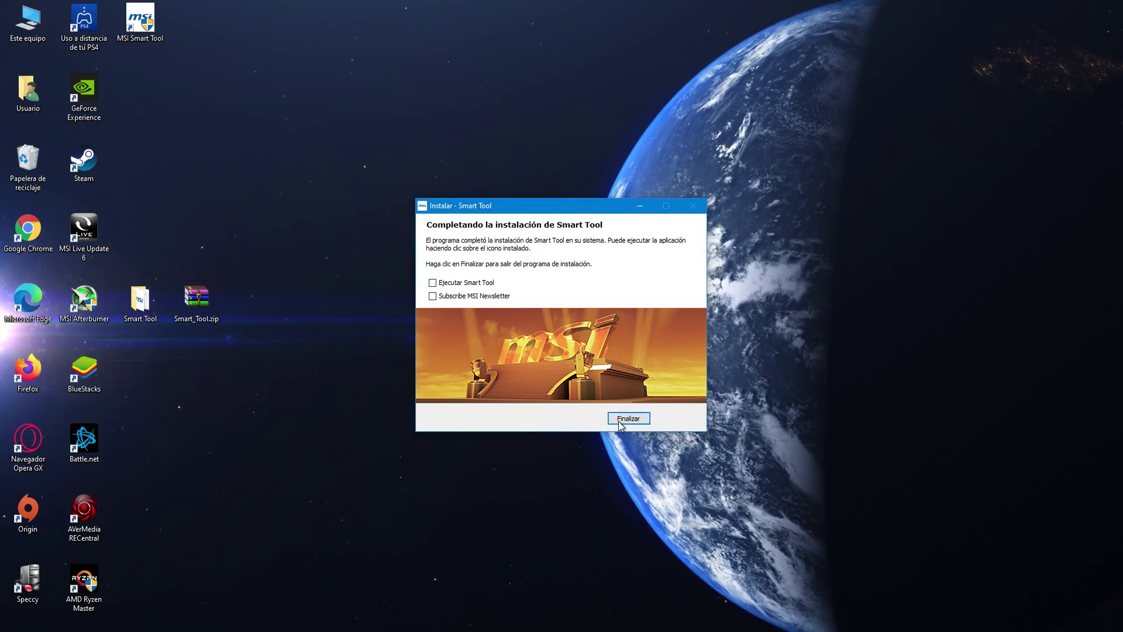
pyautogui.click(625, 419)
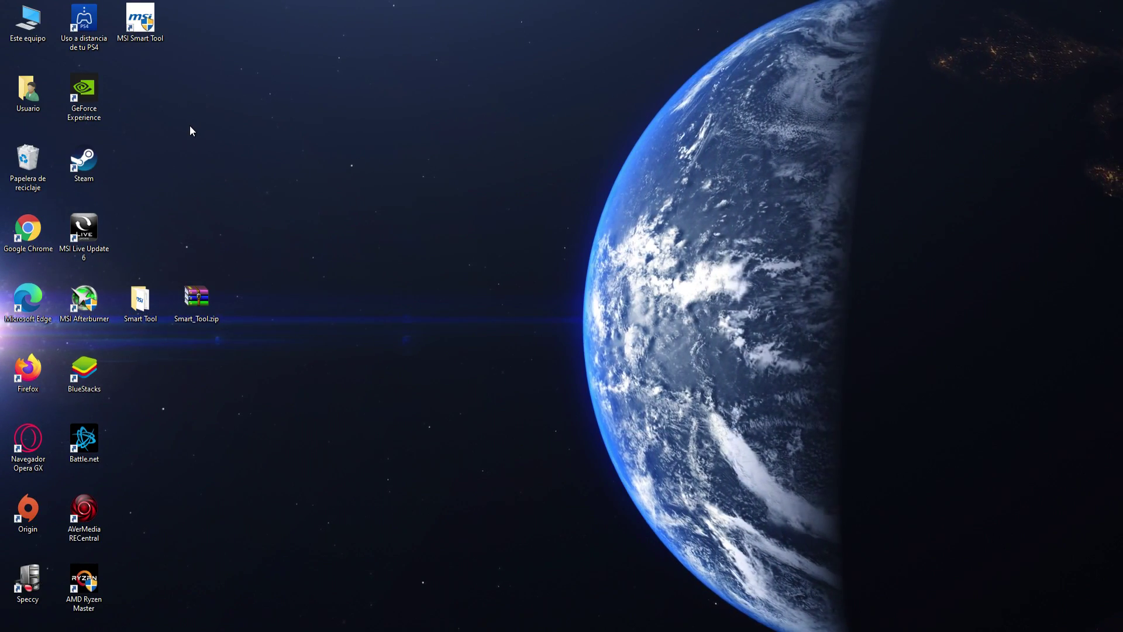
# Place the MSI Smart Tool shortcut beside Smart_Tool.zip, launch it with permission, accept the notice, and open Win7 Smart Tool.
pyautogui.moveTo(142, 22); pyautogui.dragTo(271, 307)
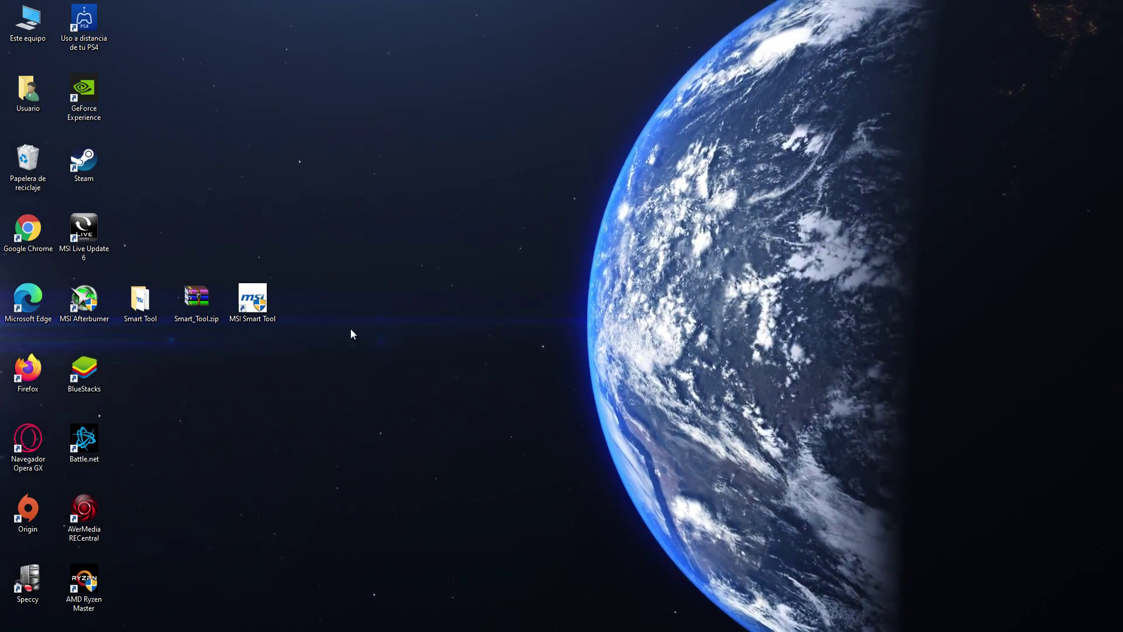
pyautogui.doubleClick(265, 316)
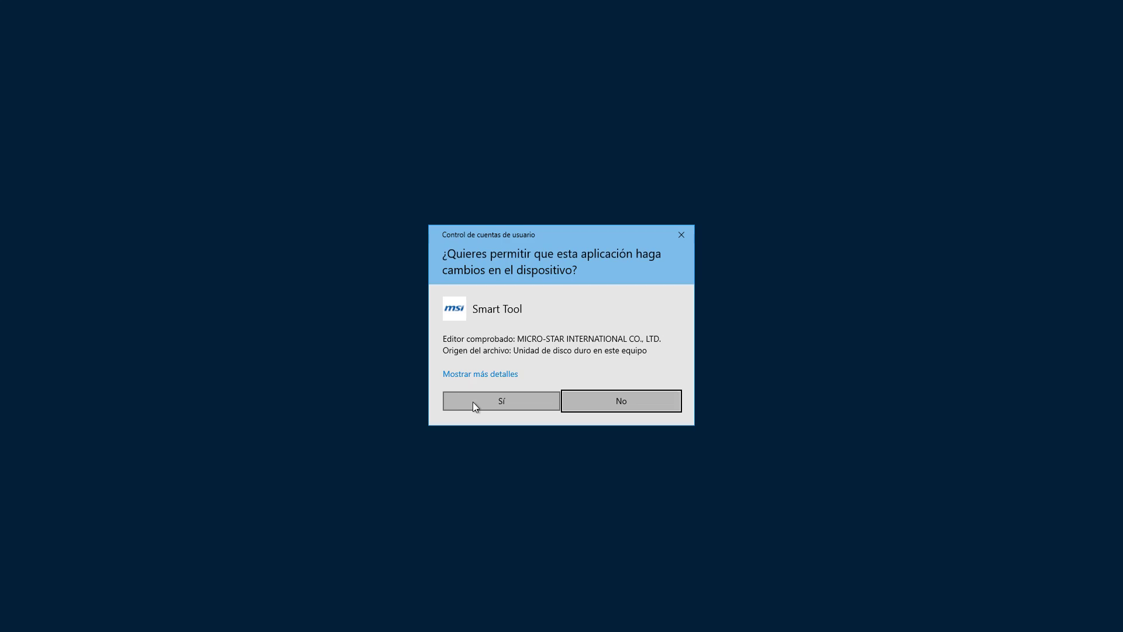
pyautogui.click(472, 402)
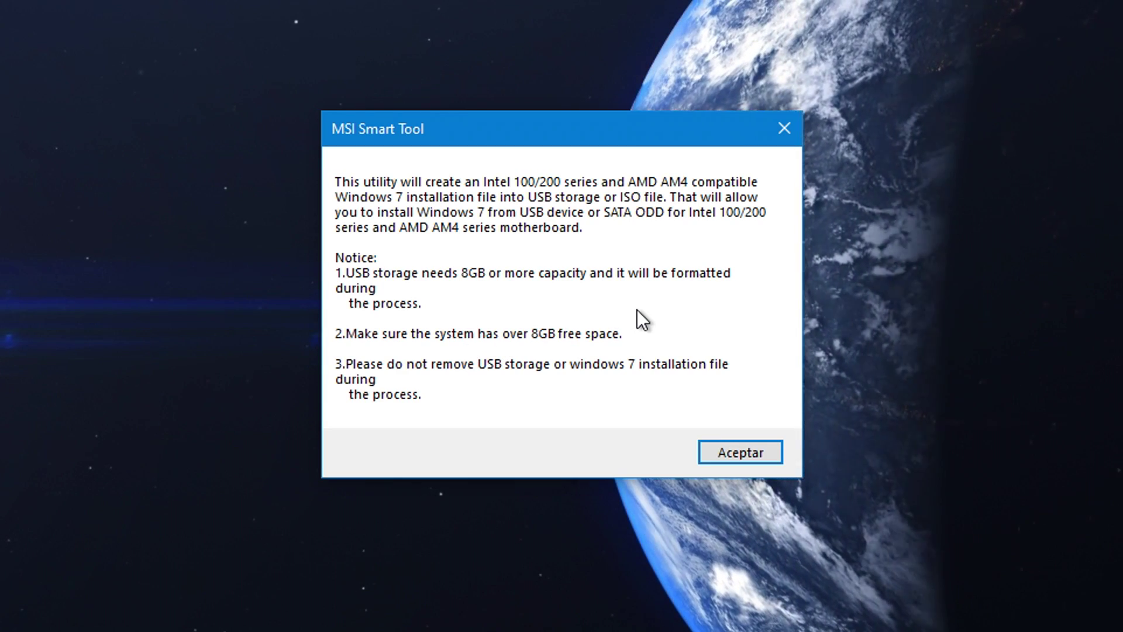
pyautogui.click(738, 452)
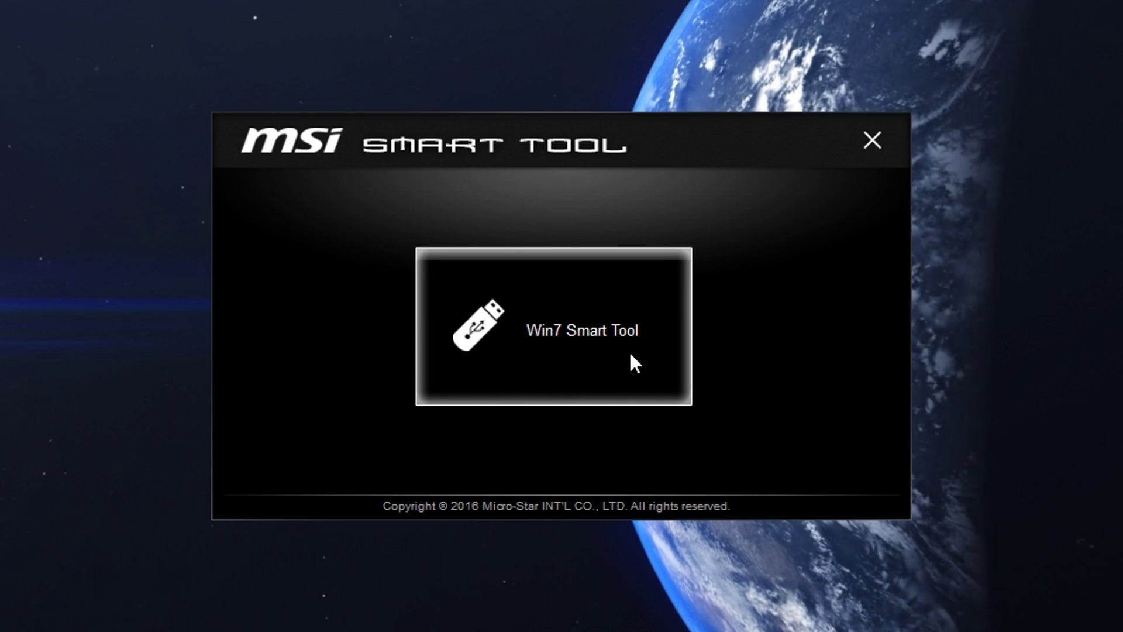
pyautogui.click(564, 348)
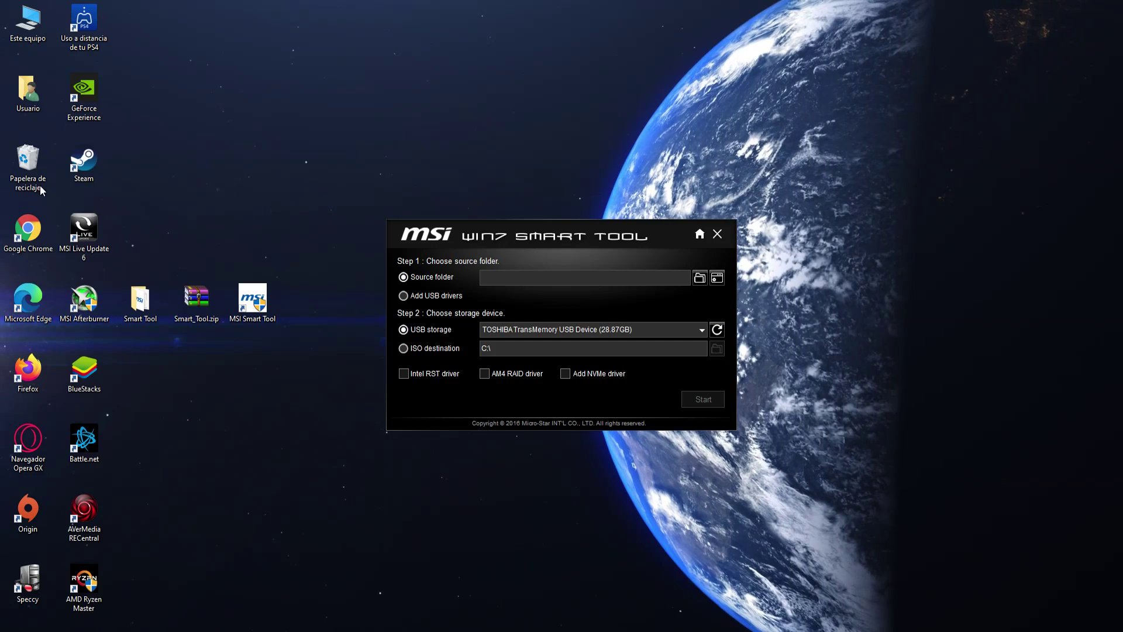
# Review the Windows 7 installation USB drive (F:) from Este equipo before adding drivers.
pyautogui.doubleClick(38, 37)
pyautogui.click(592, 139)
pyautogui.doubleClick(586, 138)
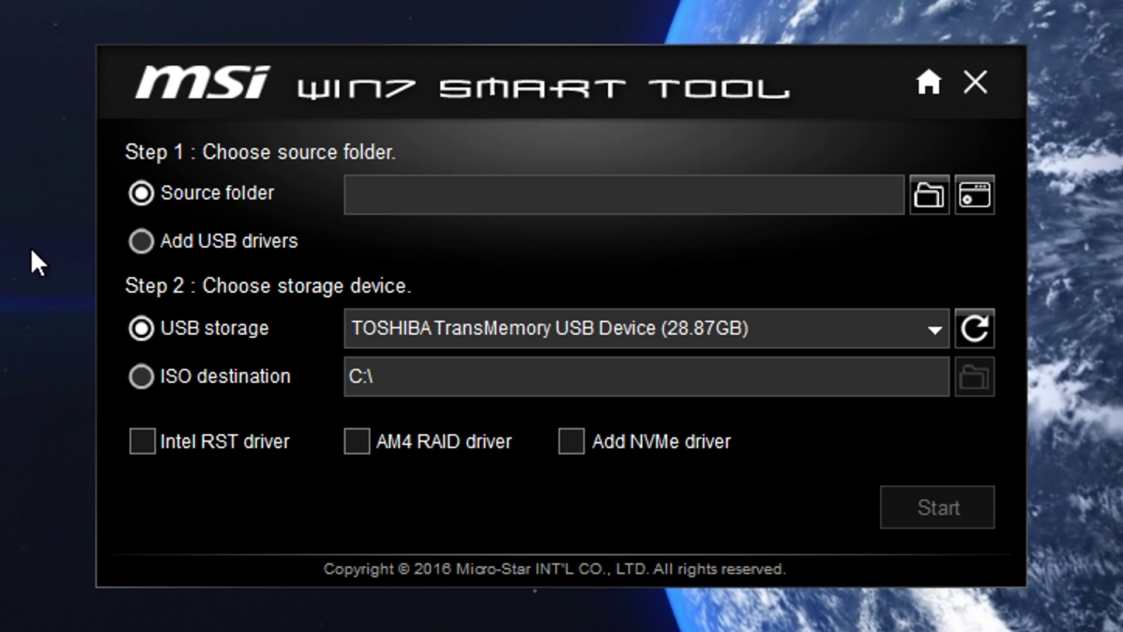
# Add USB drivers to the TOSHIBA TransMemory USB Device (28.87GB) with Win7 Smart Tool, and acknowledge completion.
pyautogui.click(144, 247)
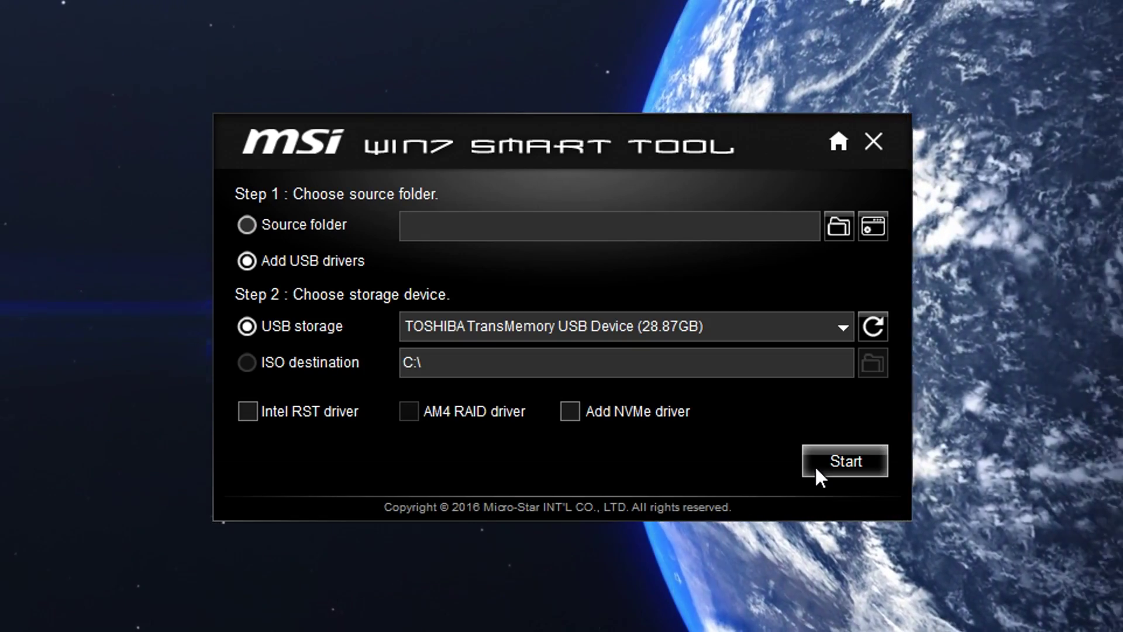
pyautogui.click(838, 469)
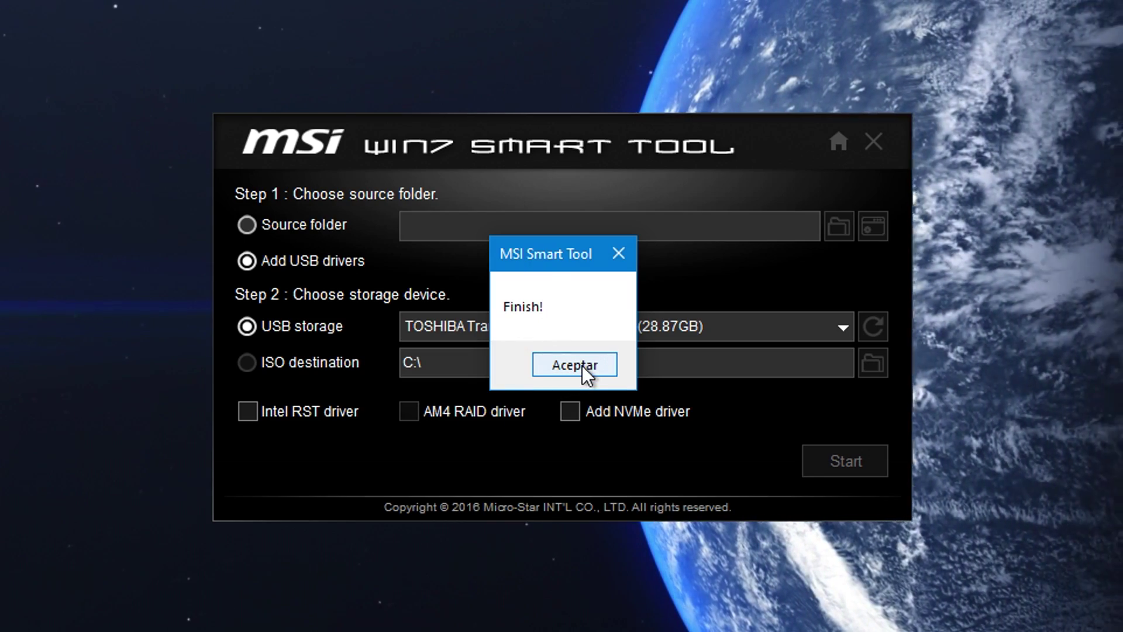
pyautogui.click(582, 366)
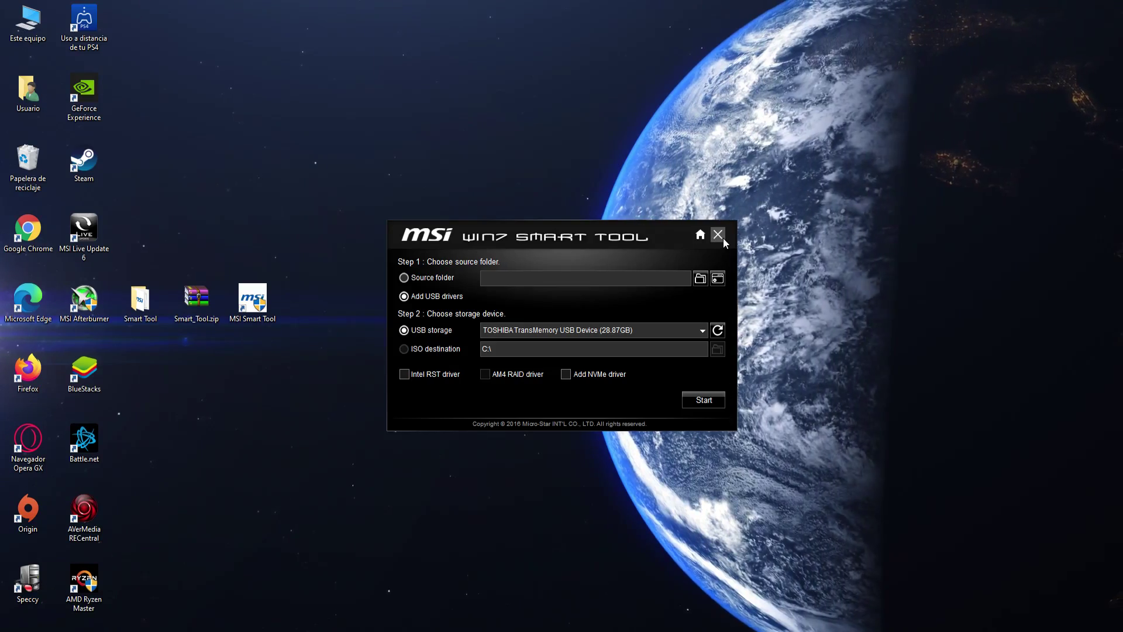
# Inspect the drivers and usb3 folders on the Unidad de USB (F:) drive, and return to the drive's root.
pyautogui.click(873, 141)
pyautogui.doubleClick(29, 23)
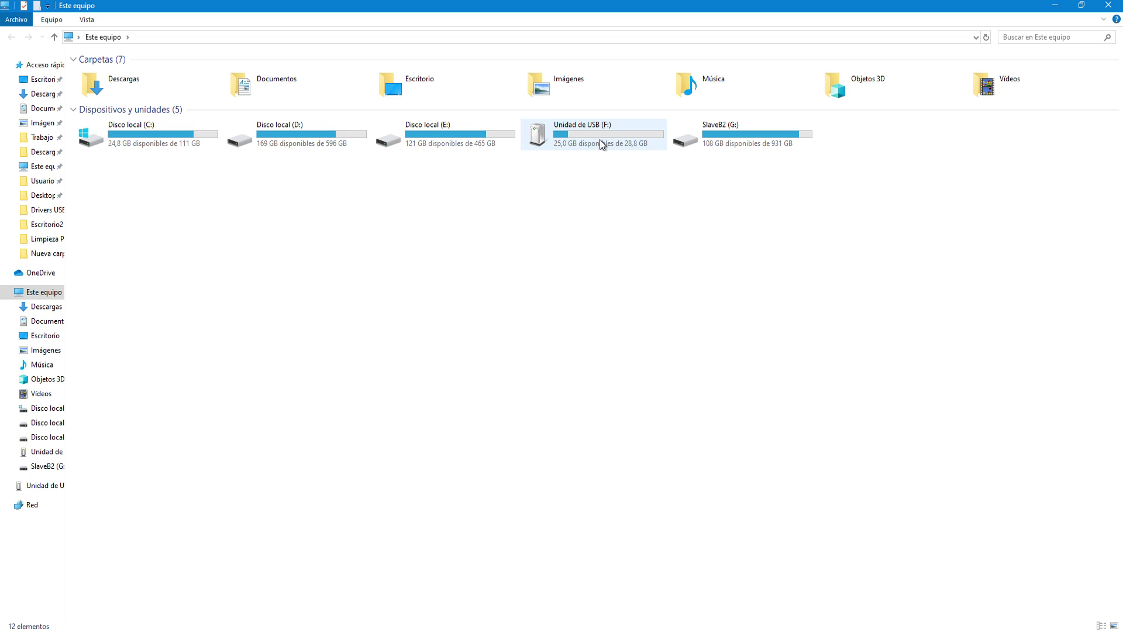
pyautogui.doubleClick(601, 143)
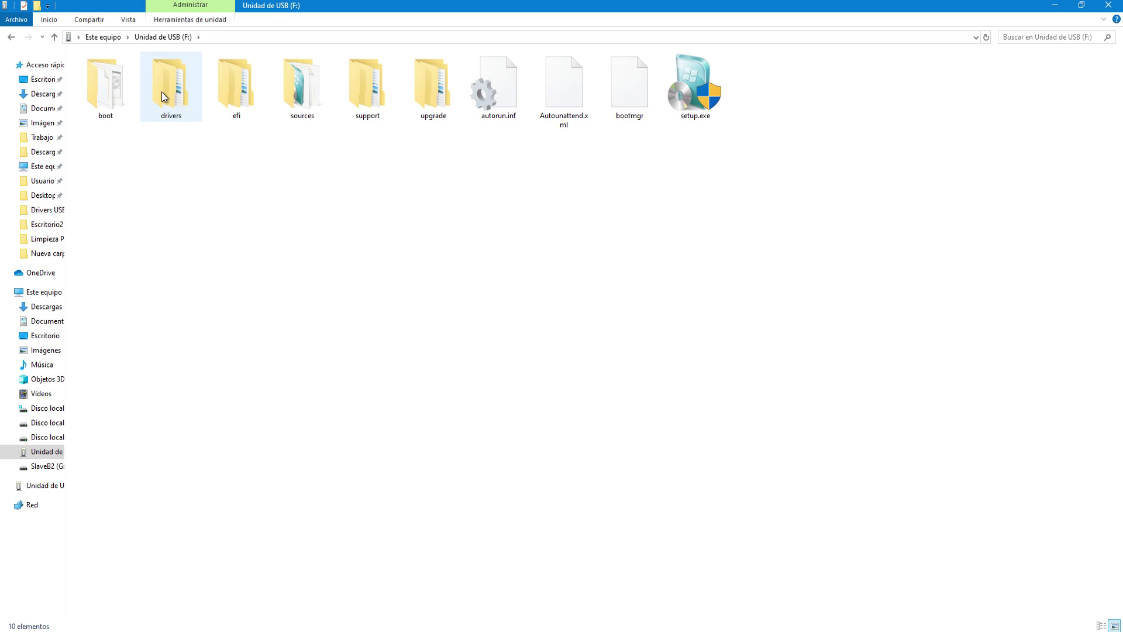
pyautogui.doubleClick(174, 111)
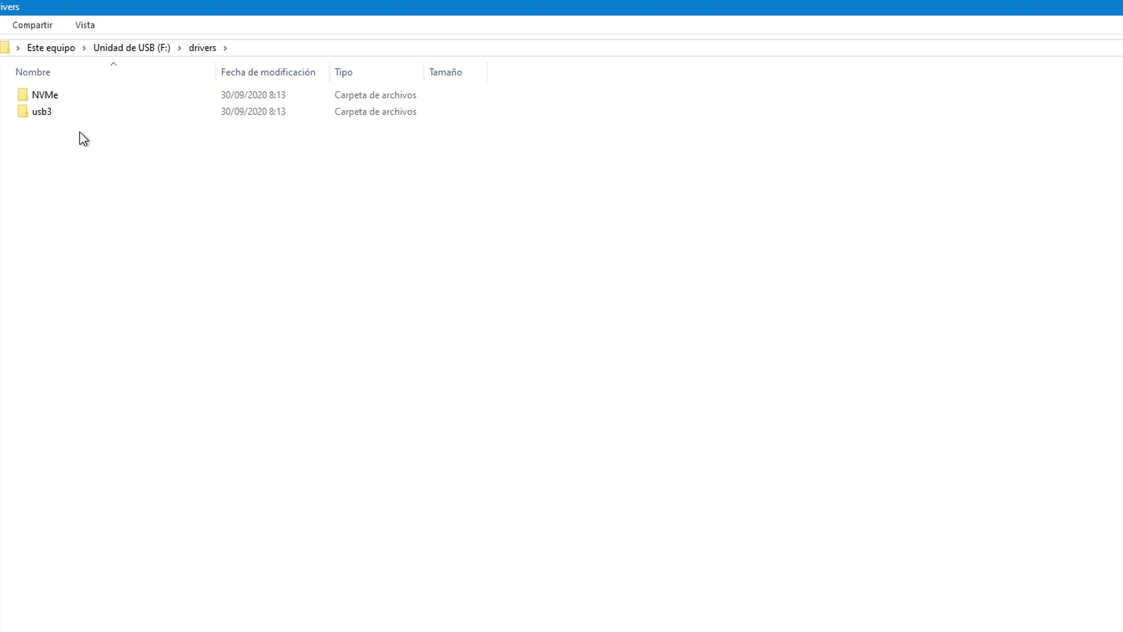
pyautogui.doubleClick(52, 115)
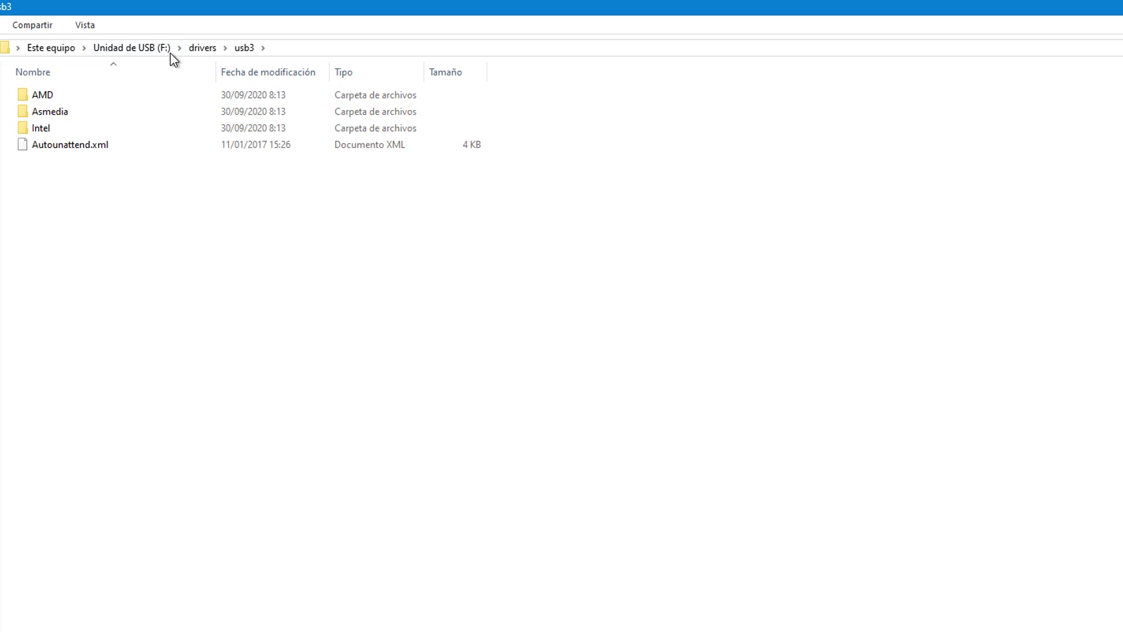
pyautogui.click(141, 49)
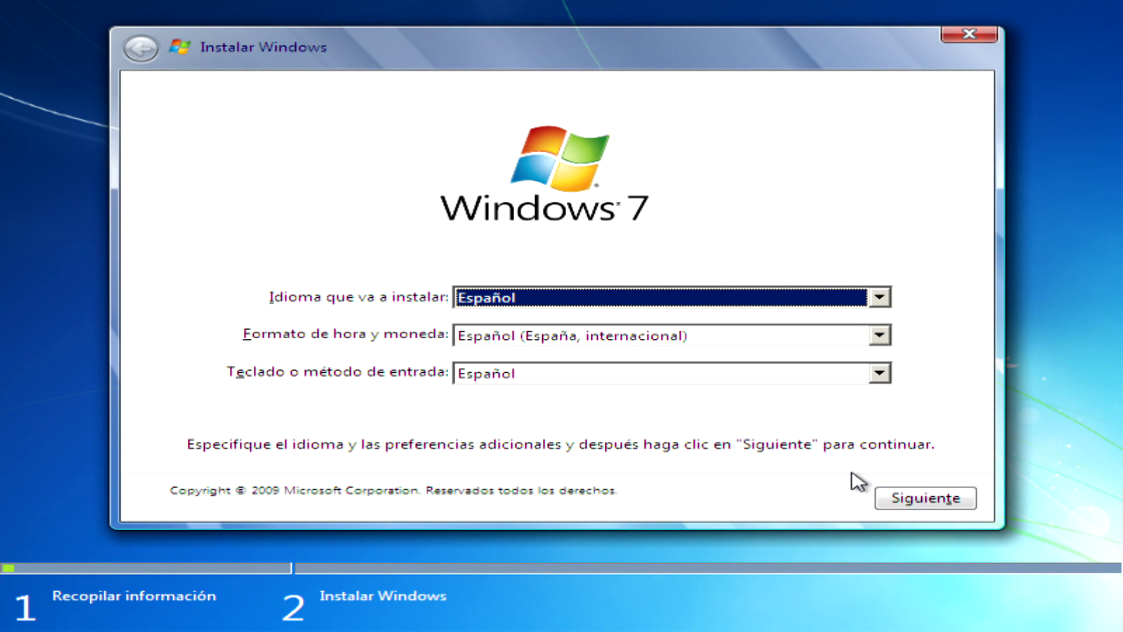
# Review the Windows 7 setup preferences, keep Español, Español (España, internacional) and the Español keyboard, and proceed to the operating system selection.
pyautogui.click(887, 300)
pyautogui.click(880, 310)
pyautogui.click(877, 335)
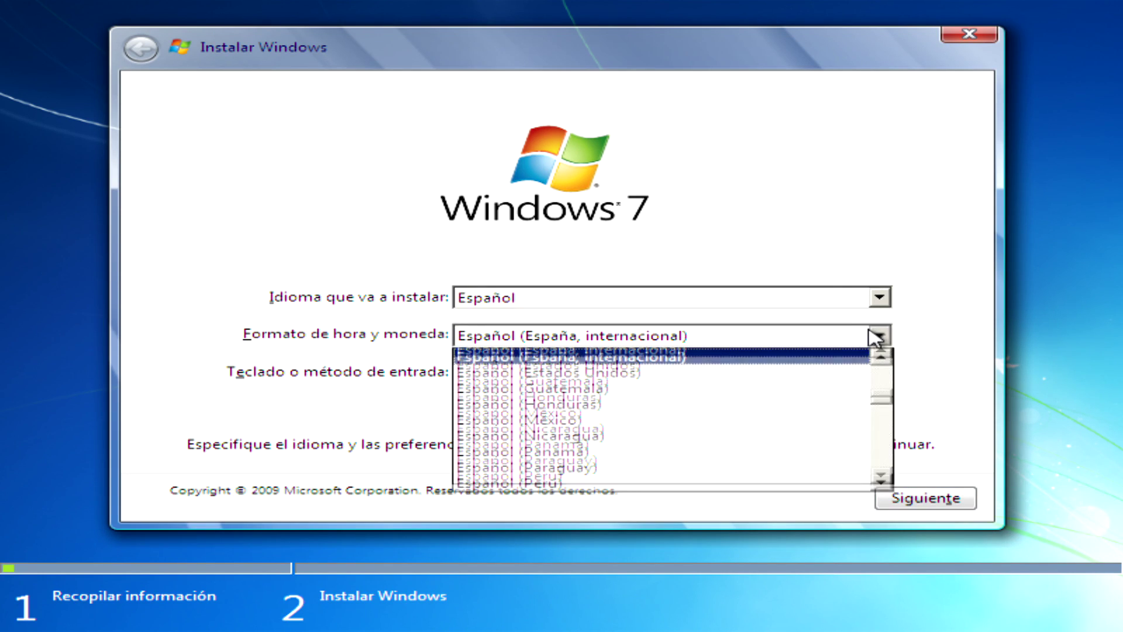
pyautogui.click(877, 335)
pyautogui.click(877, 375)
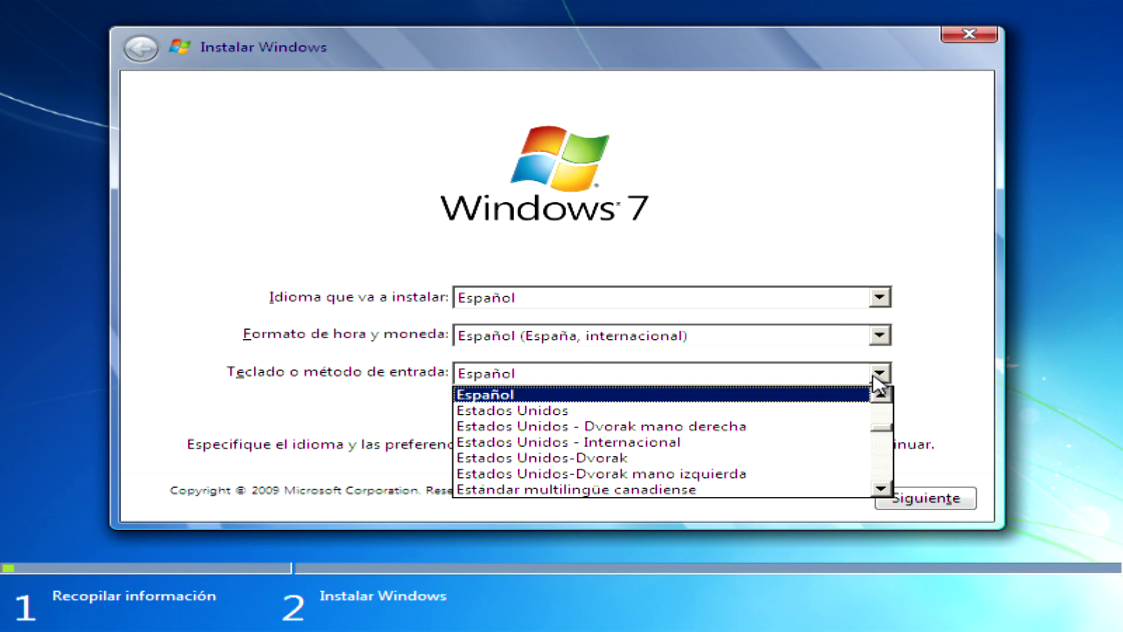
pyautogui.click(879, 375)
pyautogui.click(934, 497)
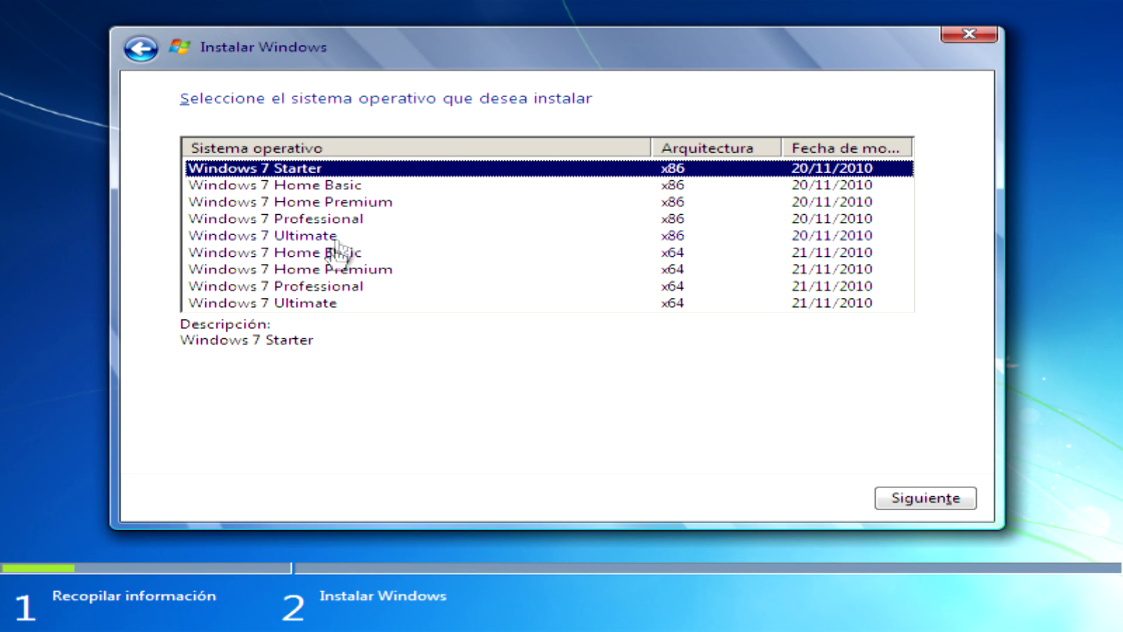
# Choose Windows 7 Professional x64 for installation and continue past the accepted licence terms.
pyautogui.click(275, 287)
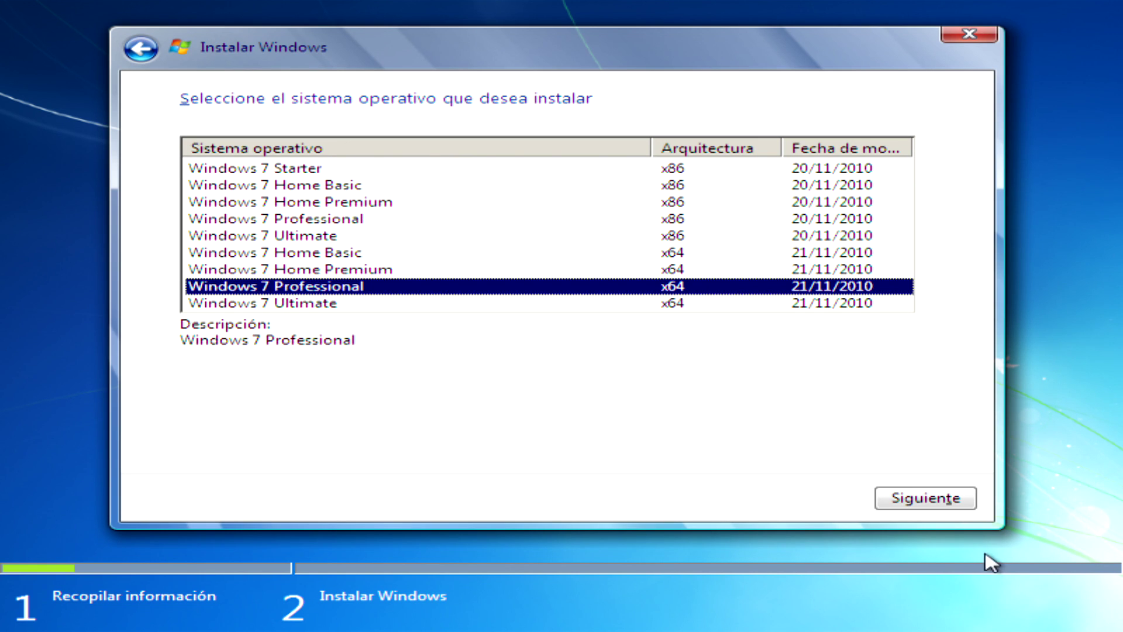
pyautogui.click(919, 496)
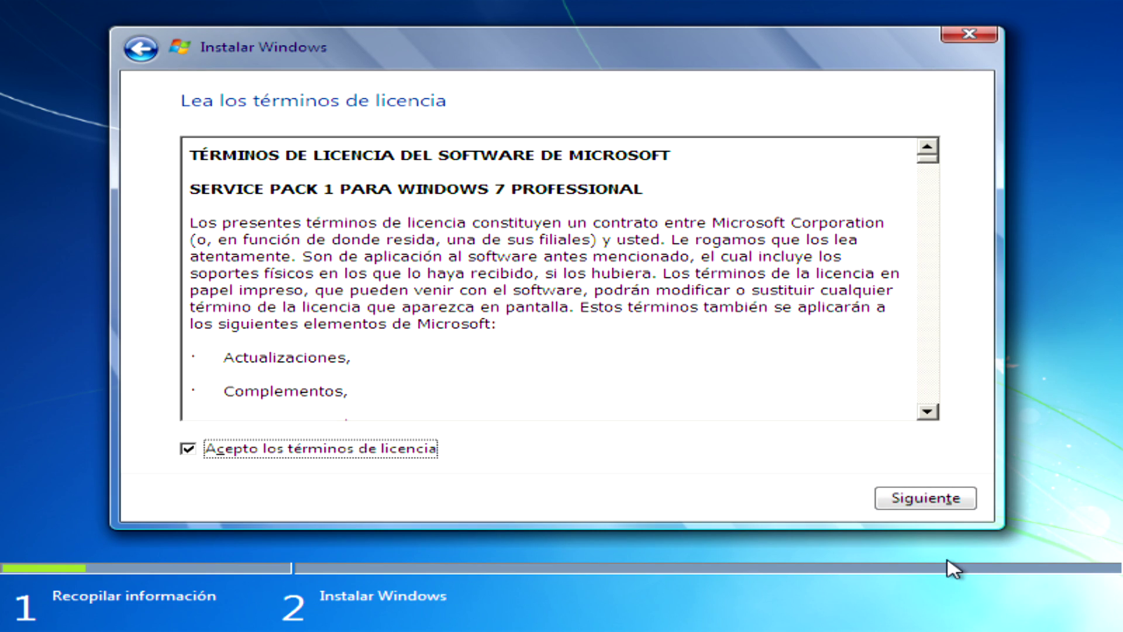
pyautogui.click(934, 495)
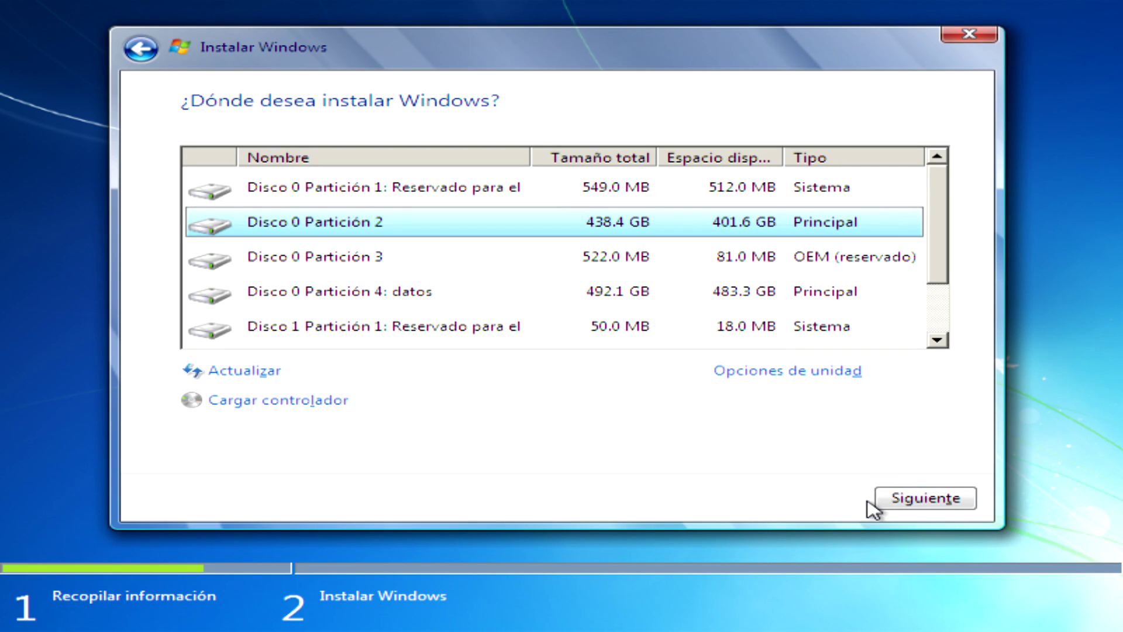